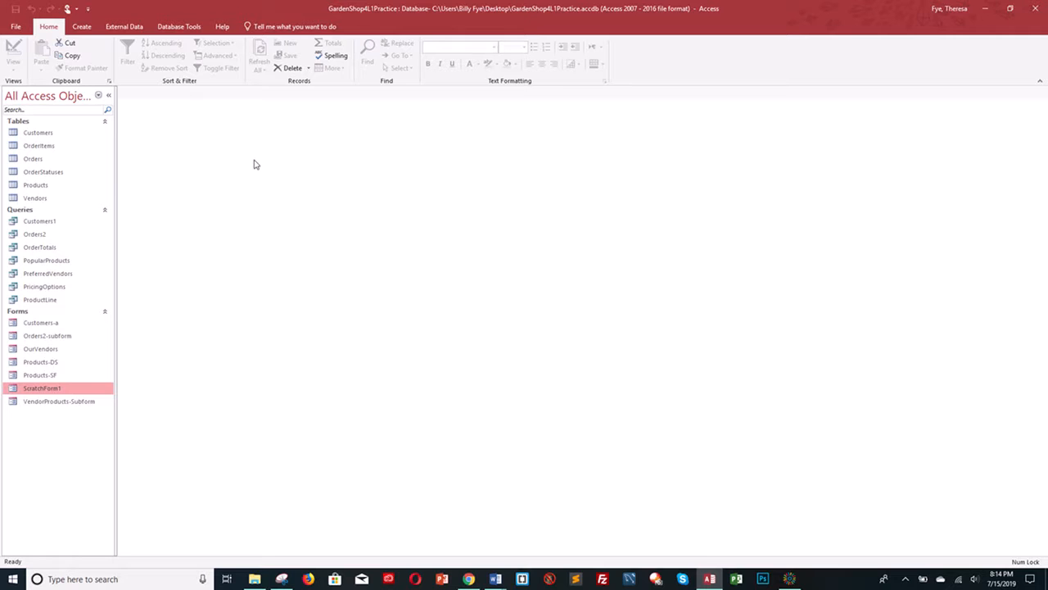
Step: Open the ScratchForm1 form in Layout View and toggle the field list to the current record source, then back to all tables
{"action": "right_click", "coordinate": [77, 393]}
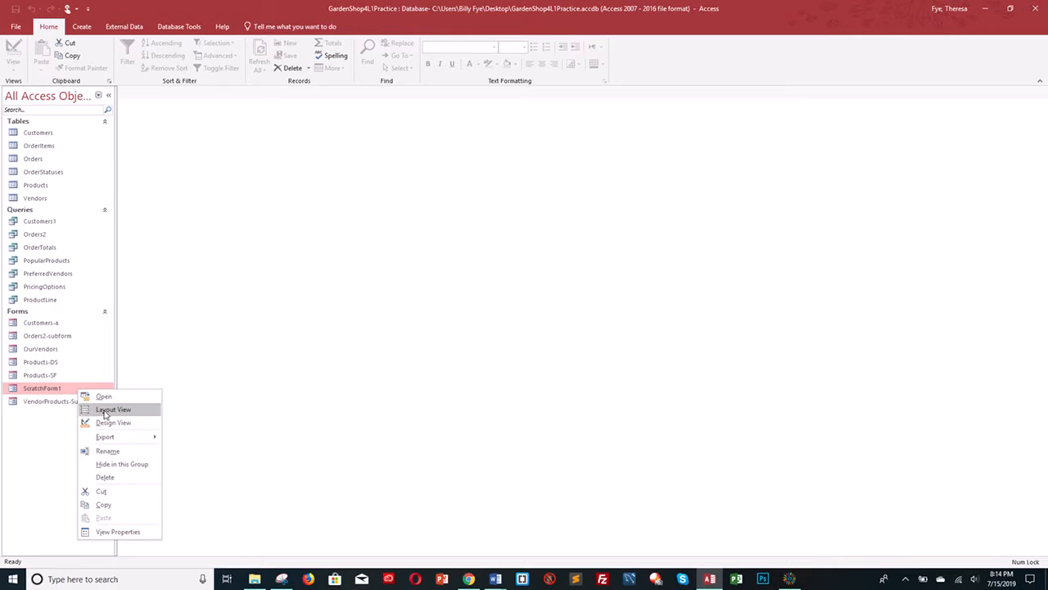
{"action": "left_click", "coordinate": [105, 410]}
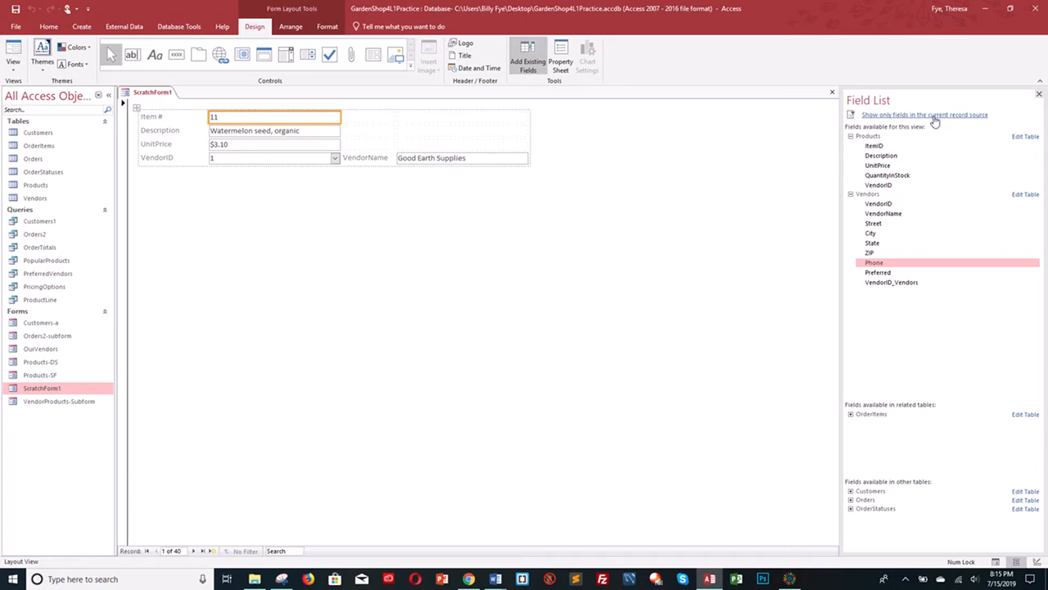
{"action": "left_click", "coordinate": [908, 117]}
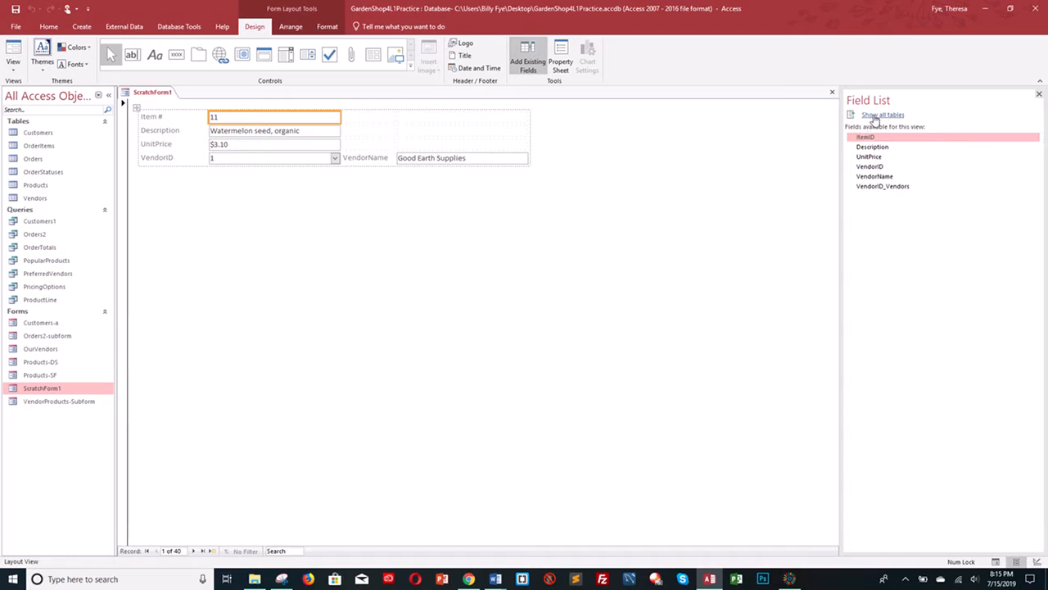
{"action": "left_click", "coordinate": [877, 115]}
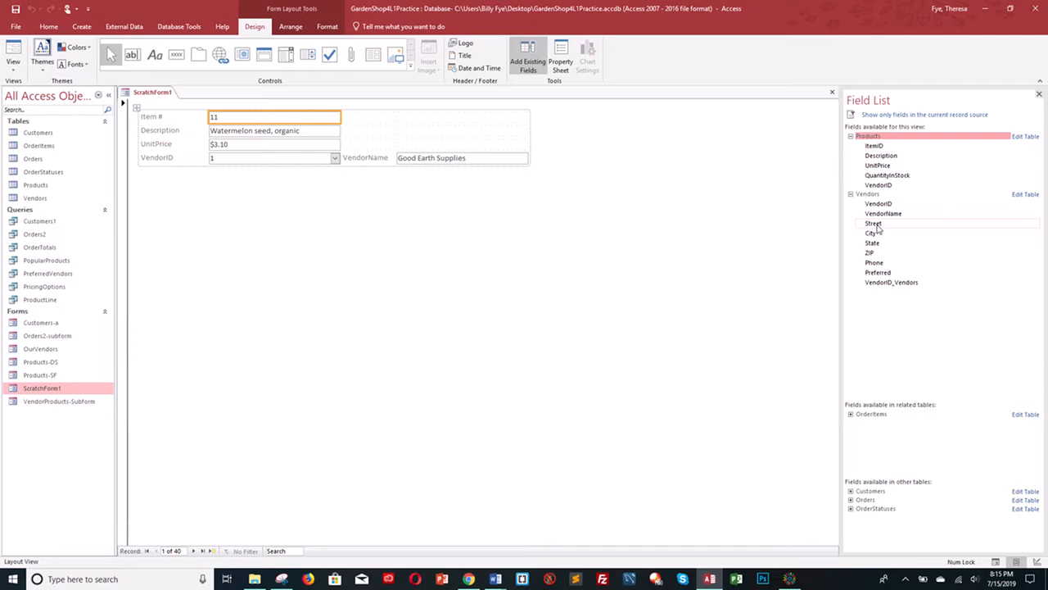
Step: Add the Street, City, State, ZIP and Phone fields of the Vendors table to the form, stacked beneath VendorName
{"action": "left_click_drag", "start_coordinate": [875, 226], "coordinate": [382, 171]}
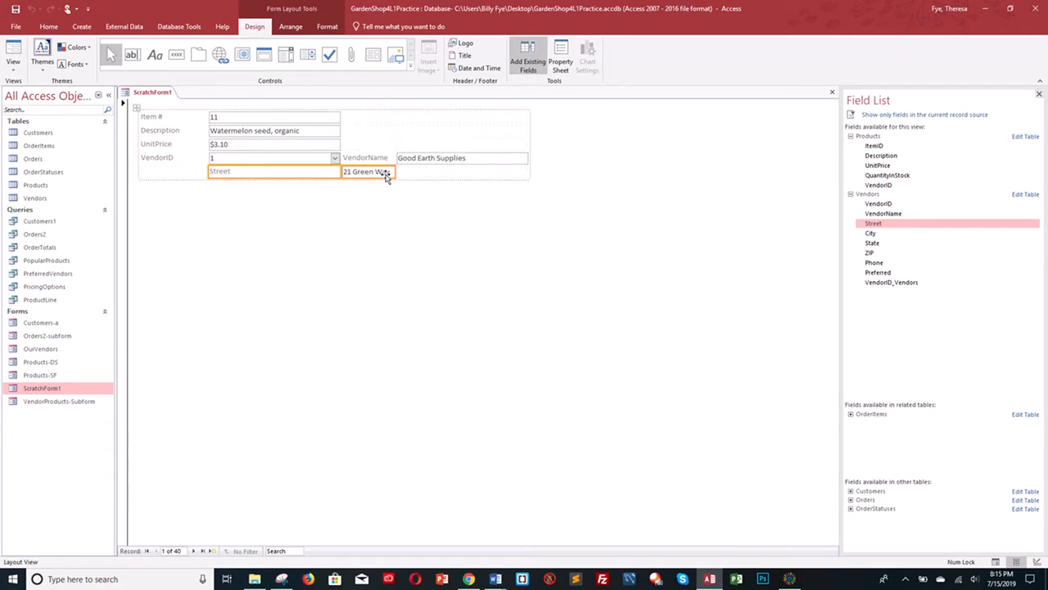
{"action": "left_click_drag", "start_coordinate": [447, 178], "coordinate": [447, 177]}
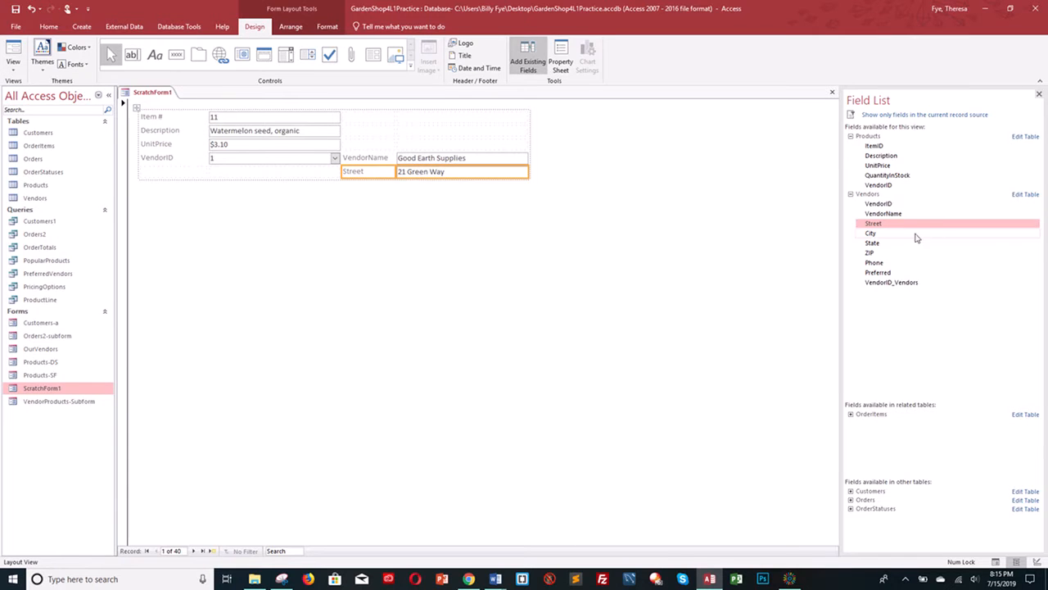
{"action": "left_click_drag", "start_coordinate": [880, 237], "coordinate": [401, 186]}
{"action": "left_click_drag", "start_coordinate": [869, 244], "coordinate": [402, 200]}
{"action": "left_click_drag", "start_coordinate": [873, 258], "coordinate": [407, 209]}
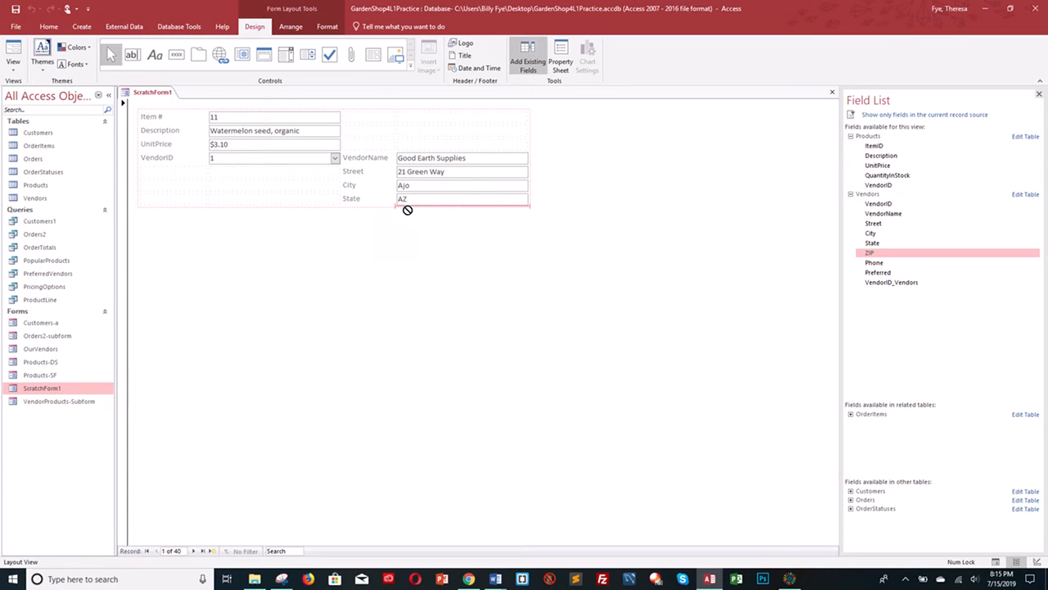
{"action": "left_click_drag", "start_coordinate": [875, 263], "coordinate": [397, 222]}
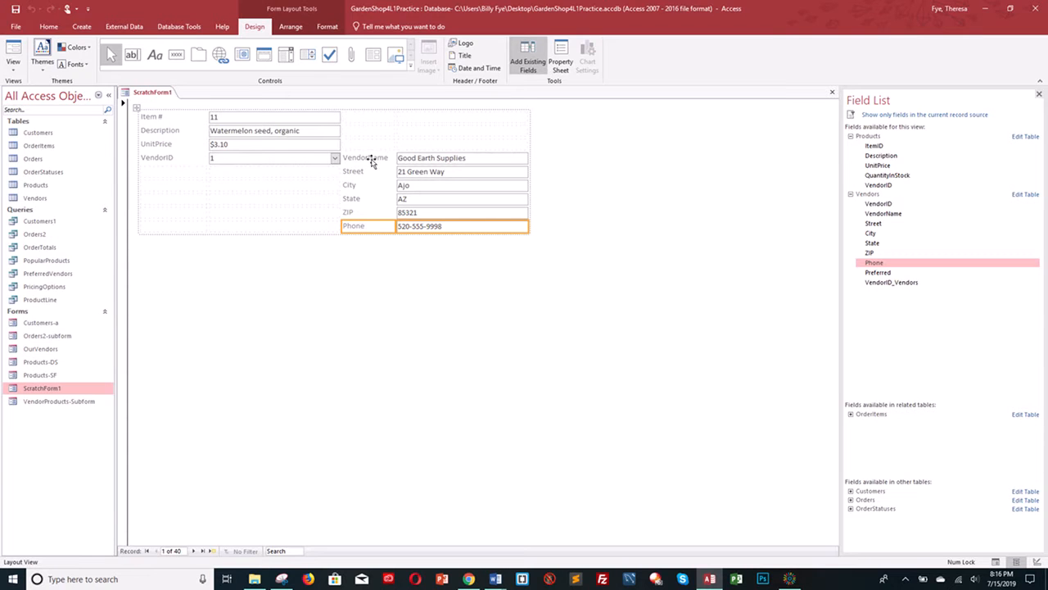
Step: Move the VendorName label and its text box to the row directly beneath VendorID
{"action": "left_click_drag", "start_coordinate": [372, 161], "coordinate": [175, 173]}
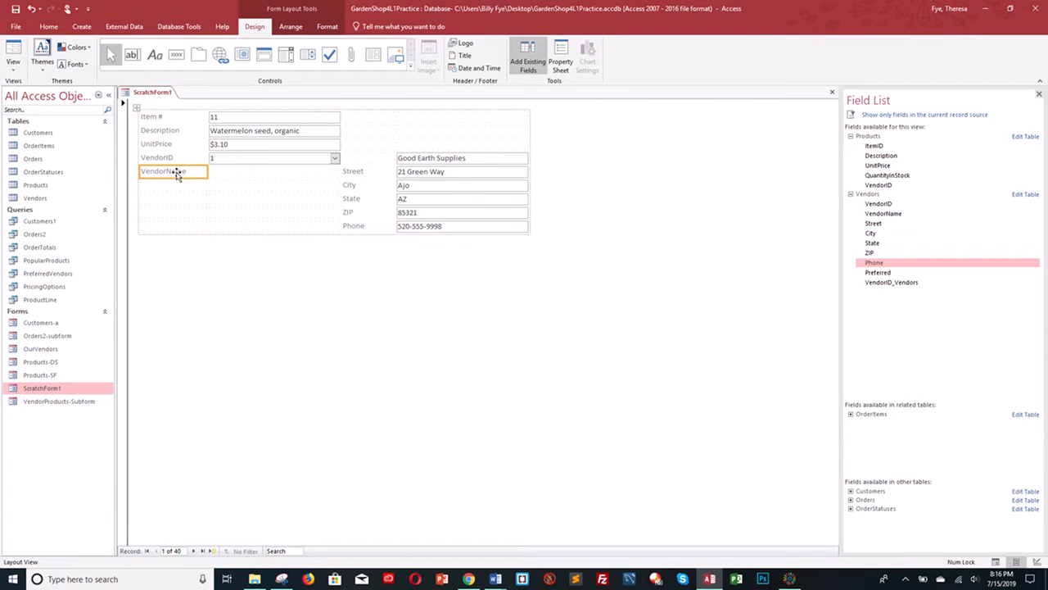
{"action": "left_click", "coordinate": [401, 160]}
{"action": "left_click_drag", "start_coordinate": [400, 160], "coordinate": [283, 176]}
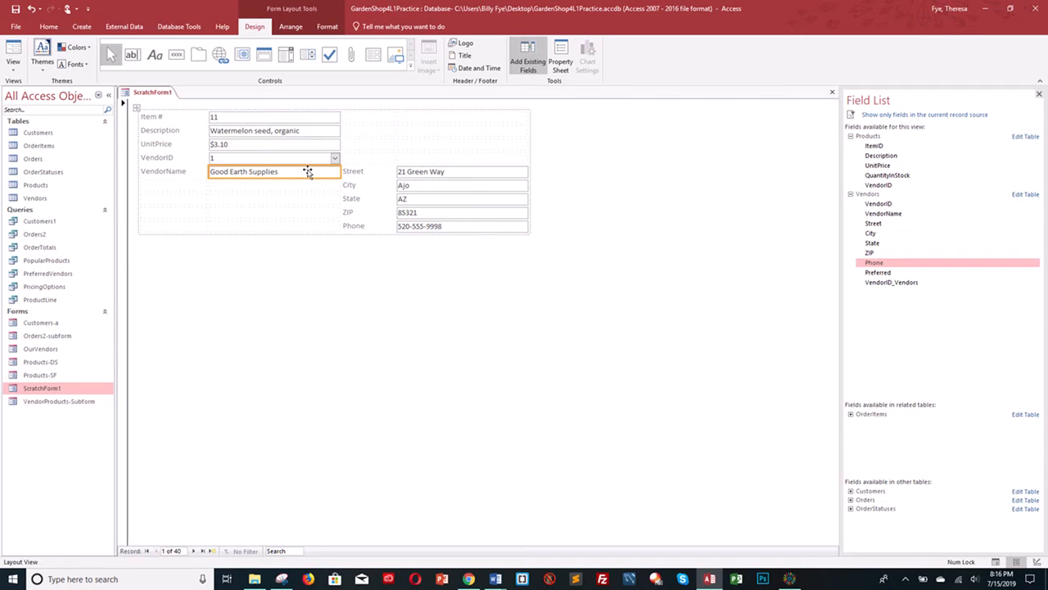
Step: Insert an empty layout row above the whole VendorName row
{"action": "left_click", "coordinate": [137, 176]}
{"action": "left_click", "coordinate": [141, 174]}
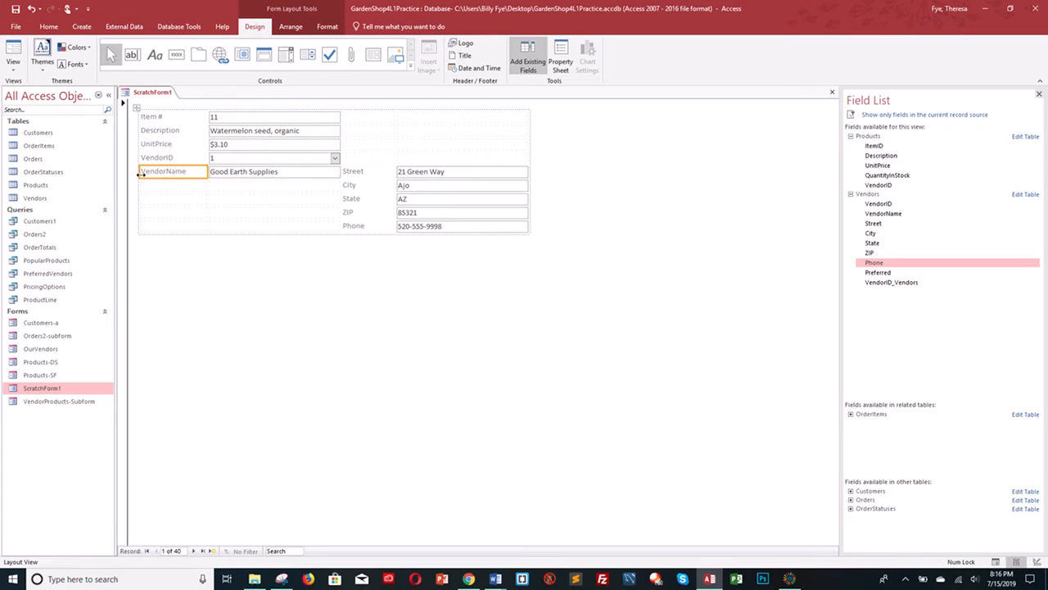
{"action": "left_click", "coordinate": [290, 27]}
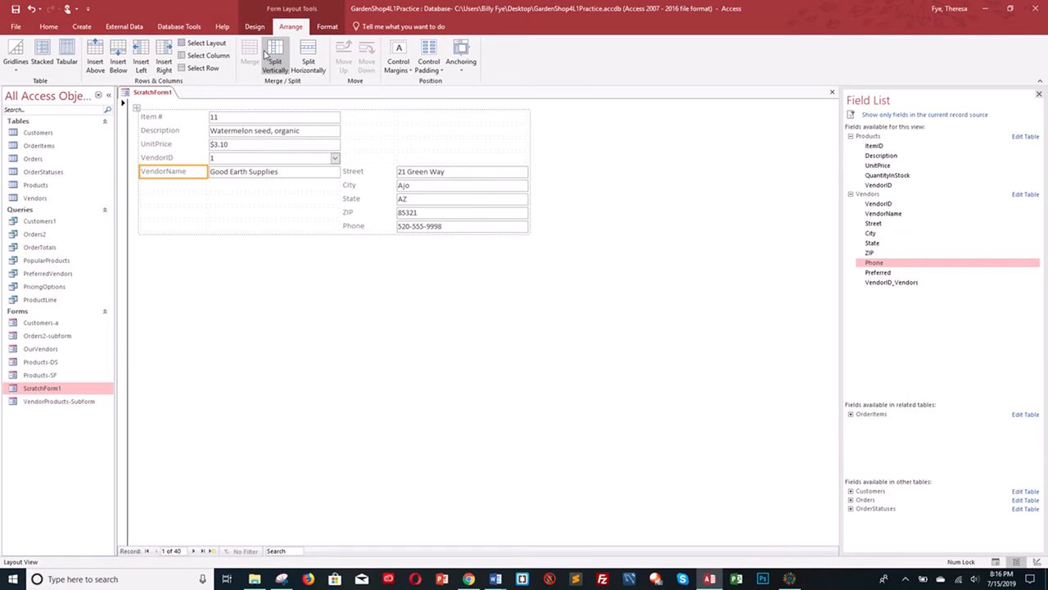
{"action": "left_click", "coordinate": [217, 69]}
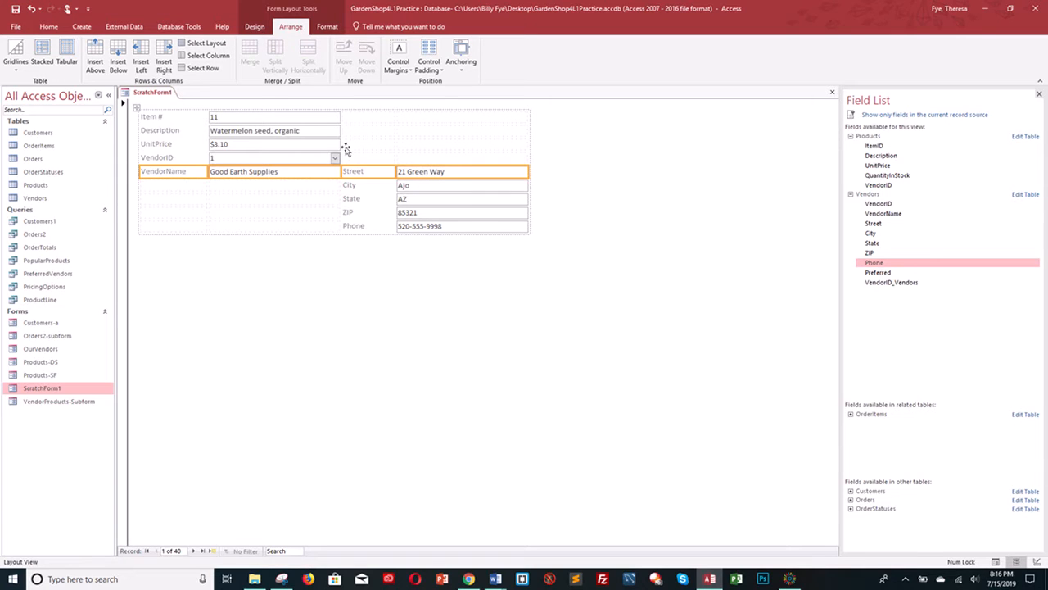
{"action": "left_click", "coordinate": [95, 52]}
{"action": "left_click", "coordinate": [95, 51]}
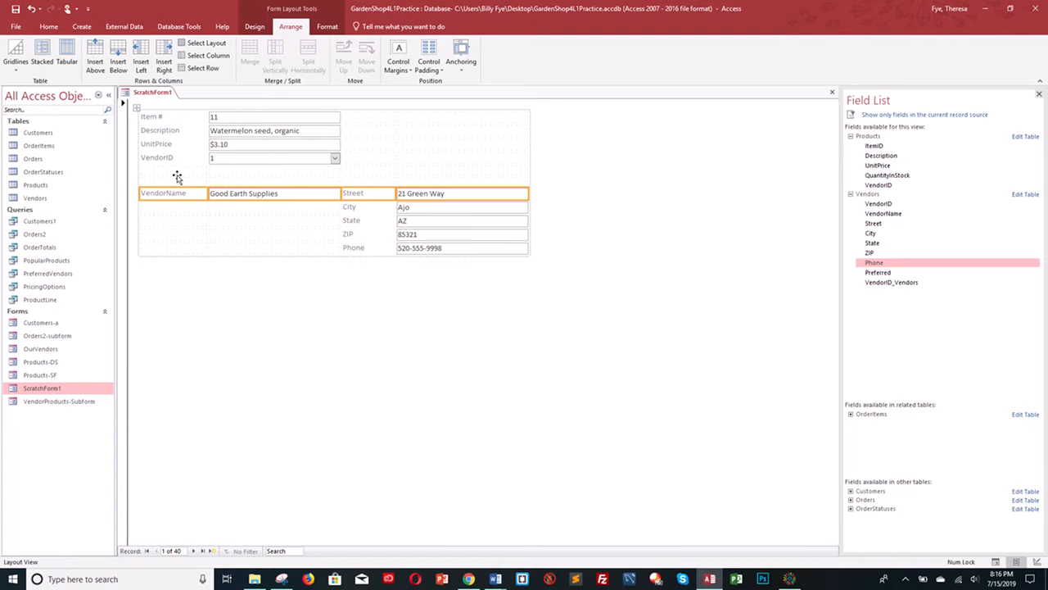
Step: Move the Street label and its text box directly beneath the VendorName label and text box
{"action": "left_click", "coordinate": [162, 221]}
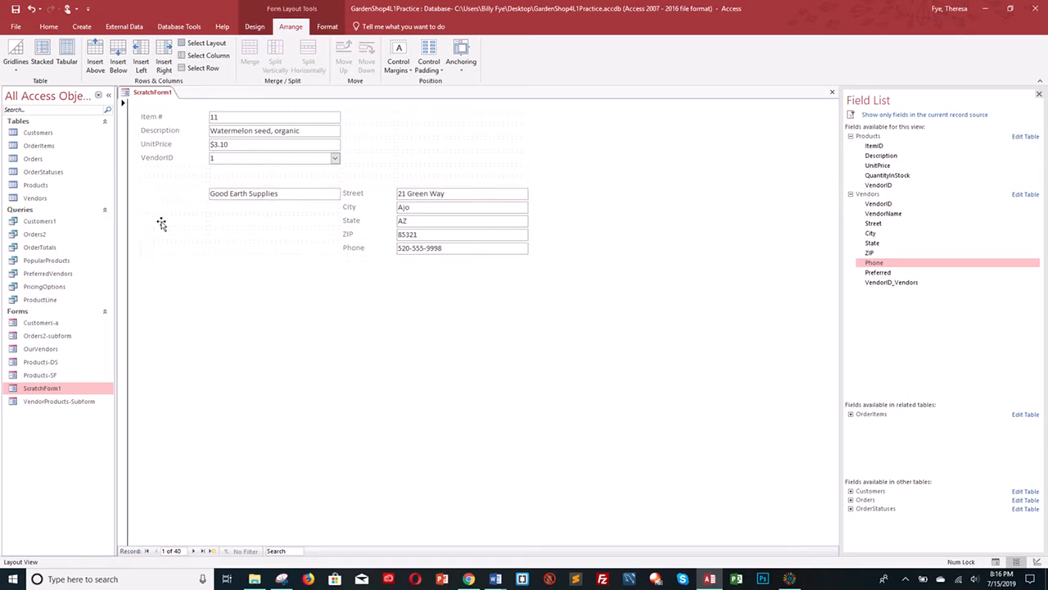
{"action": "left_click", "coordinate": [364, 195]}
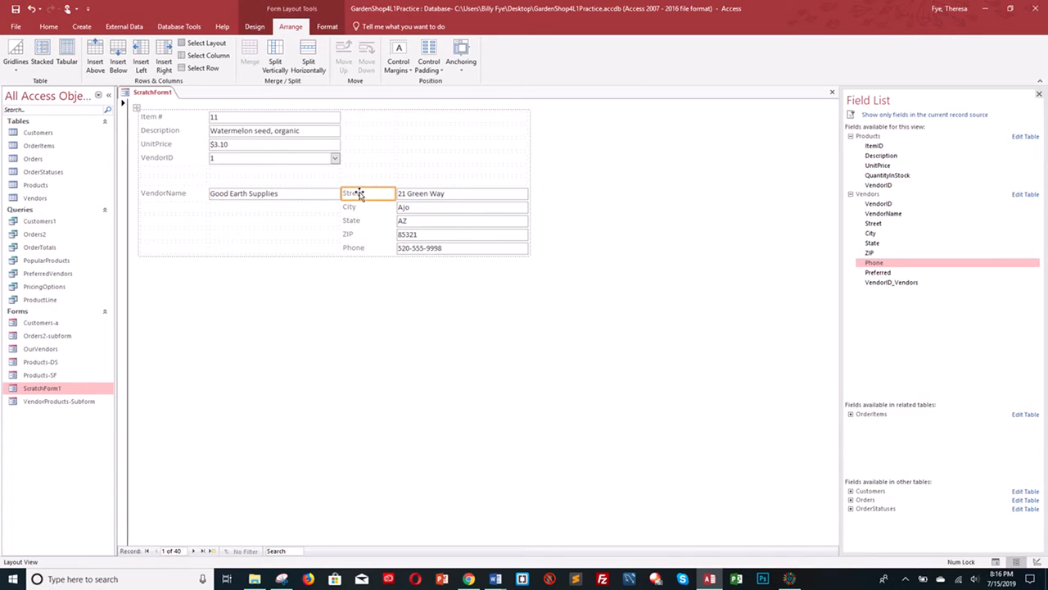
{"action": "left_click_drag", "start_coordinate": [354, 198], "coordinate": [178, 210]}
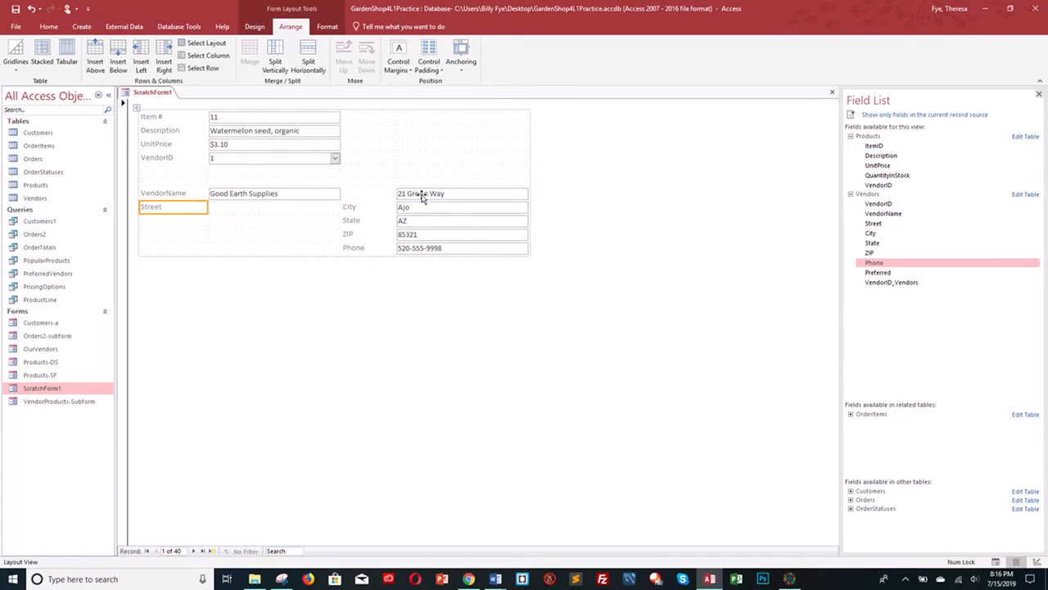
{"action": "left_click_drag", "start_coordinate": [421, 198], "coordinate": [304, 210]}
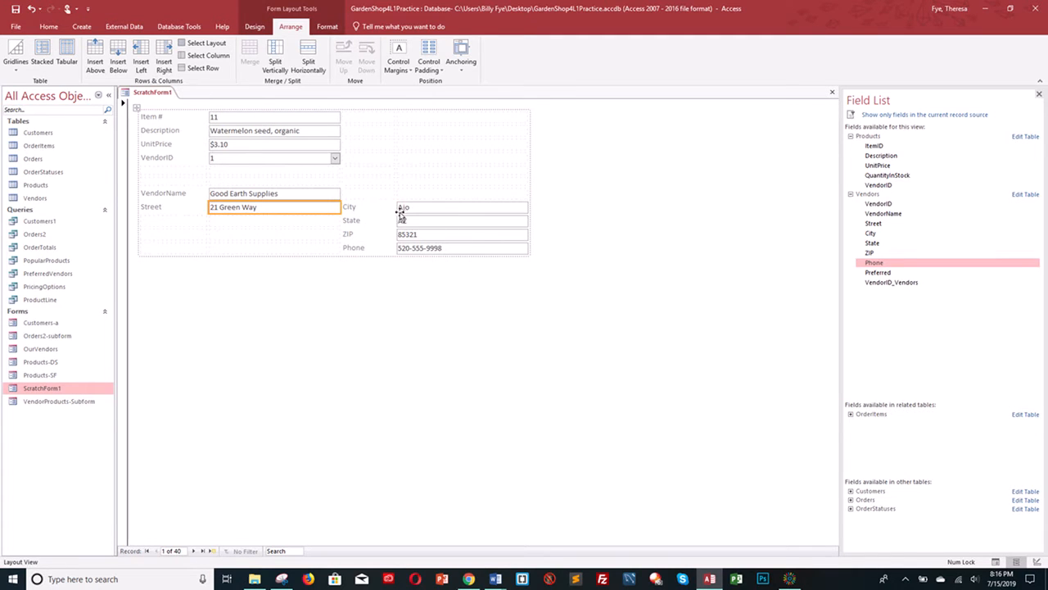
Step: Split the Street text box's cell horizontally and line up the City label, City text box and State label beside it
{"action": "right_click", "coordinate": [302, 211]}
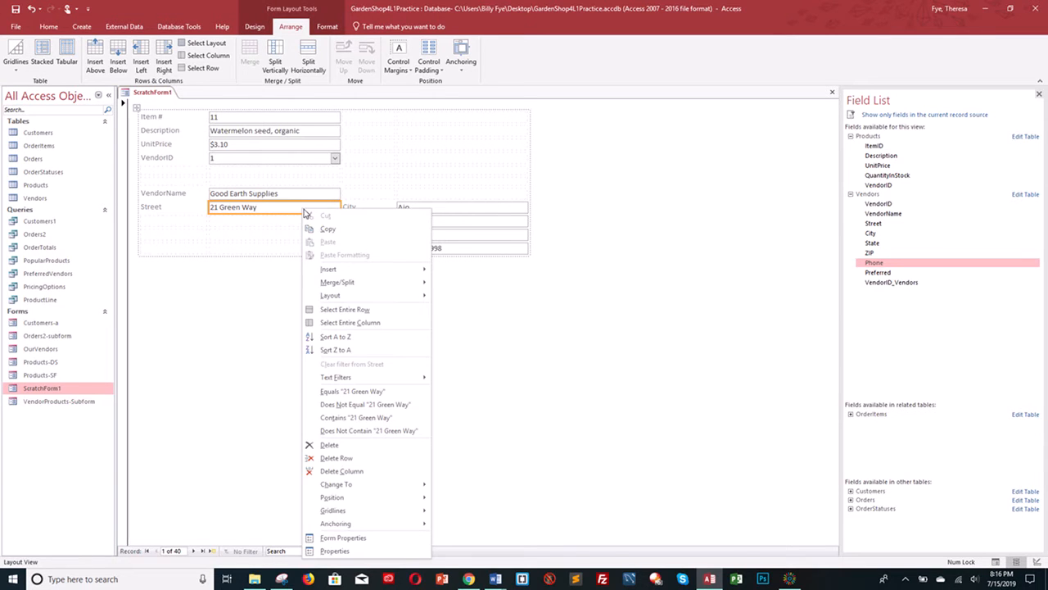
{"action": "key", "text": "Escape"}
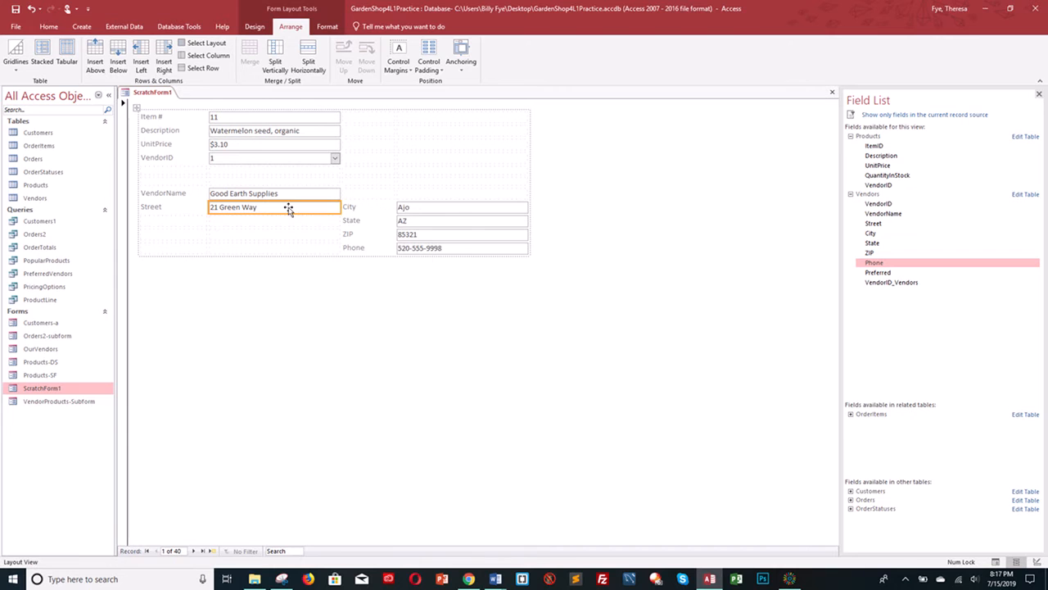
{"action": "left_click", "coordinate": [310, 57]}
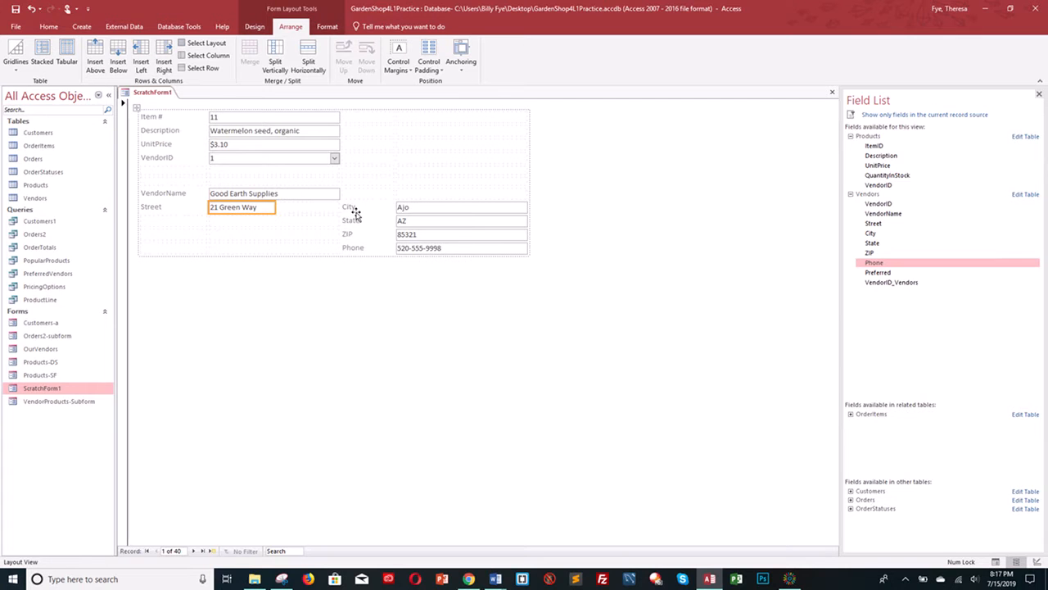
{"action": "left_click_drag", "start_coordinate": [351, 210], "coordinate": [334, 210]}
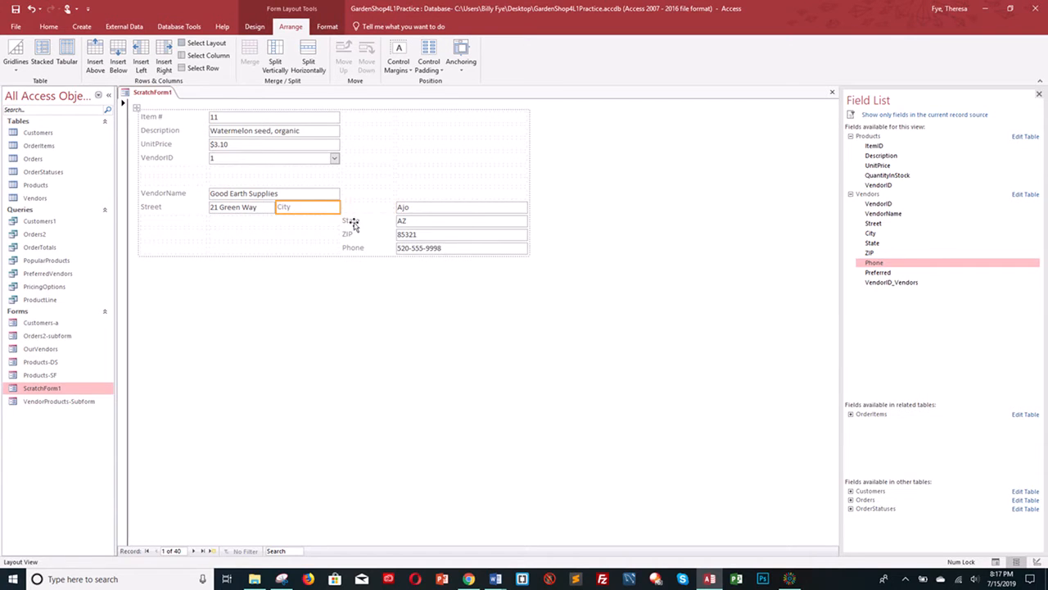
{"action": "mouse_move", "coordinate": [404, 210]}
{"action": "left_mouse_down"}
{"action": "mouse_move", "coordinate": [383, 209]}
{"action": "mouse_move", "coordinate": [386, 220]}
{"action": "mouse_move", "coordinate": [401, 215]}
{"action": "left_mouse_up"}
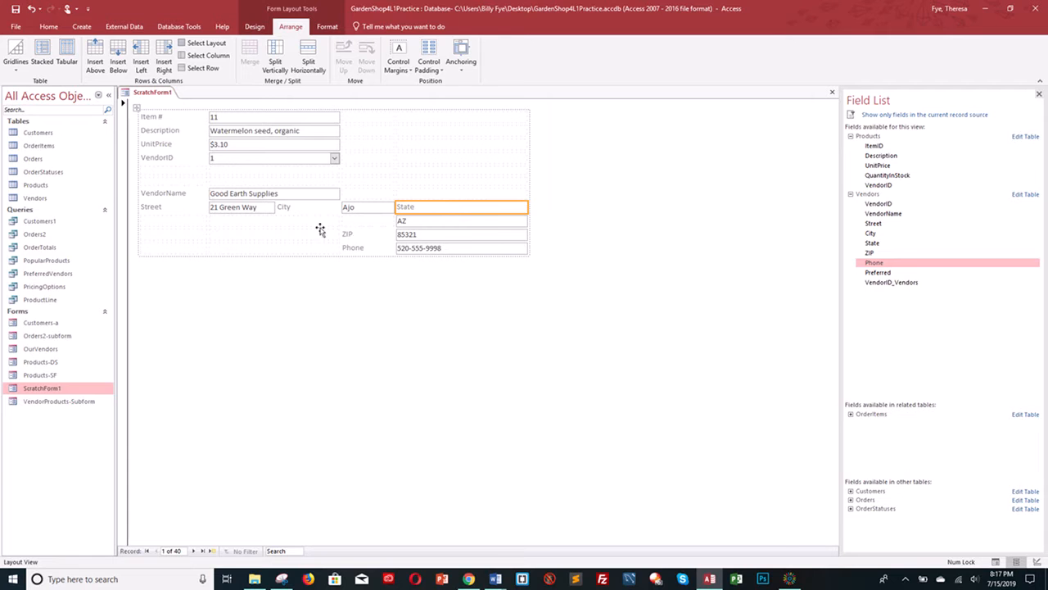
Step: Delete the row holding the Phone label and text box from the form layout
{"action": "left_click", "coordinate": [235, 249]}
{"action": "left_click", "coordinate": [357, 250]}
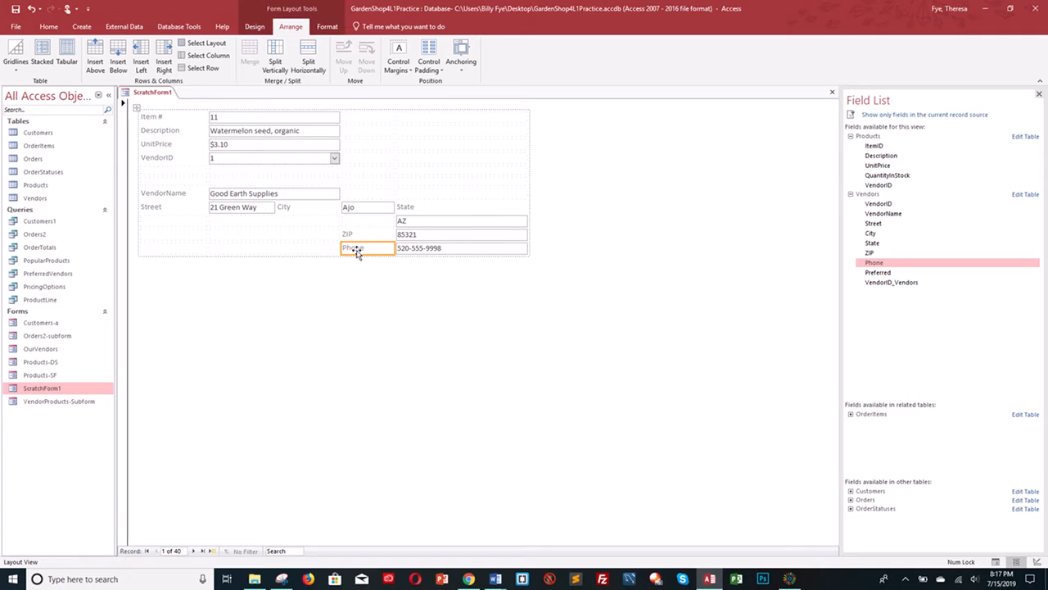
{"action": "right_click", "coordinate": [357, 254]}
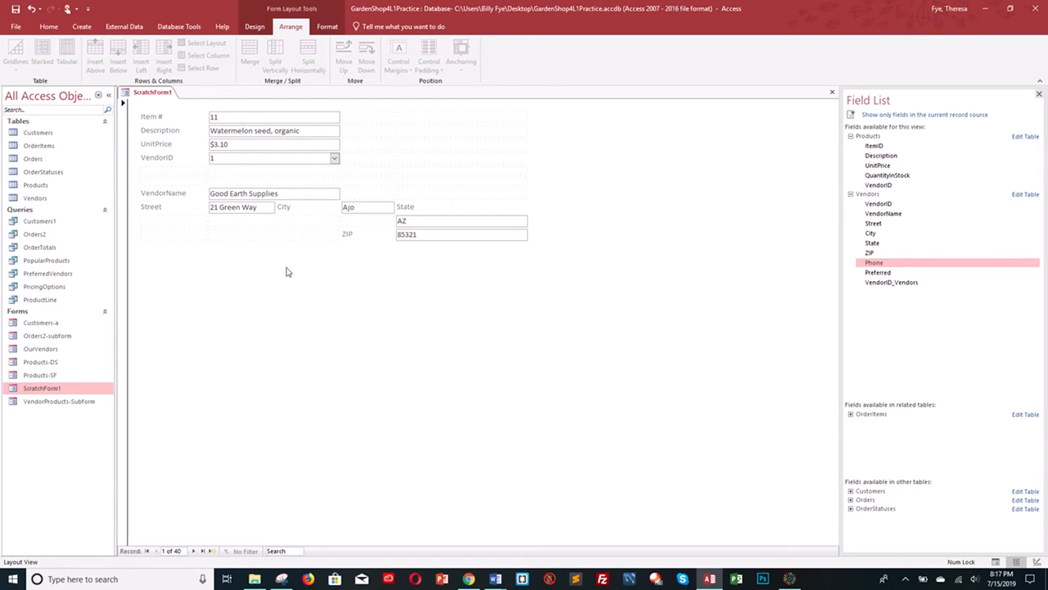
Step: Delete the City label and move the City text box into its cell, right beside the Street text box
{"action": "left_click", "coordinate": [344, 211]}
{"action": "mouse_move", "coordinate": [343, 212]}
{"action": "left_mouse_down"}
{"action": "mouse_move", "coordinate": [311, 208]}
{"action": "mouse_move", "coordinate": [330, 221]}
{"action": "mouse_move", "coordinate": [363, 220]}
{"action": "mouse_move", "coordinate": [363, 209]}
{"action": "left_mouse_up"}
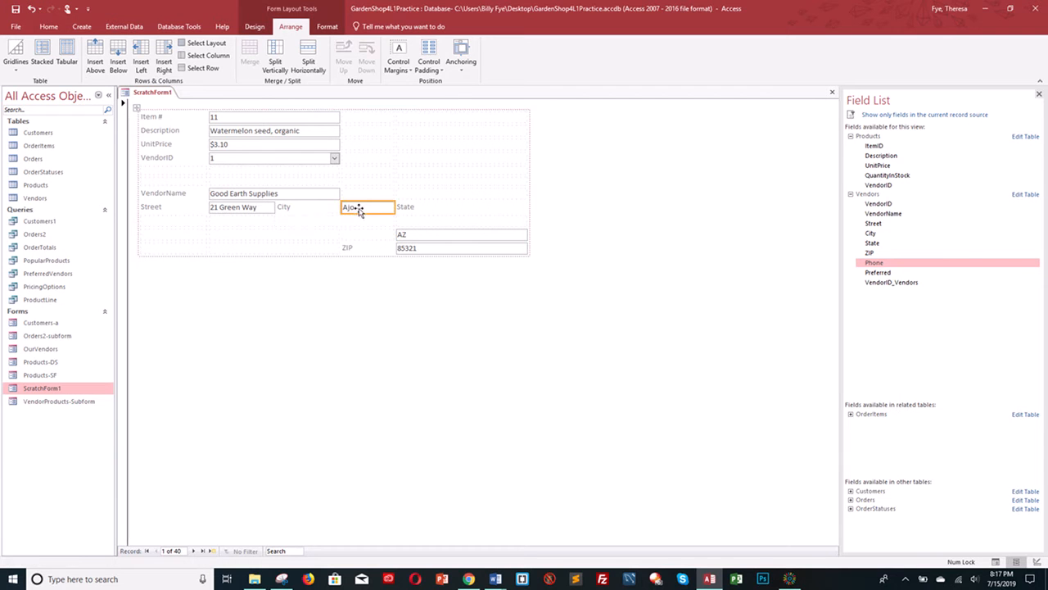
{"action": "left_click", "coordinate": [329, 210]}
{"action": "right_click", "coordinate": [330, 212]}
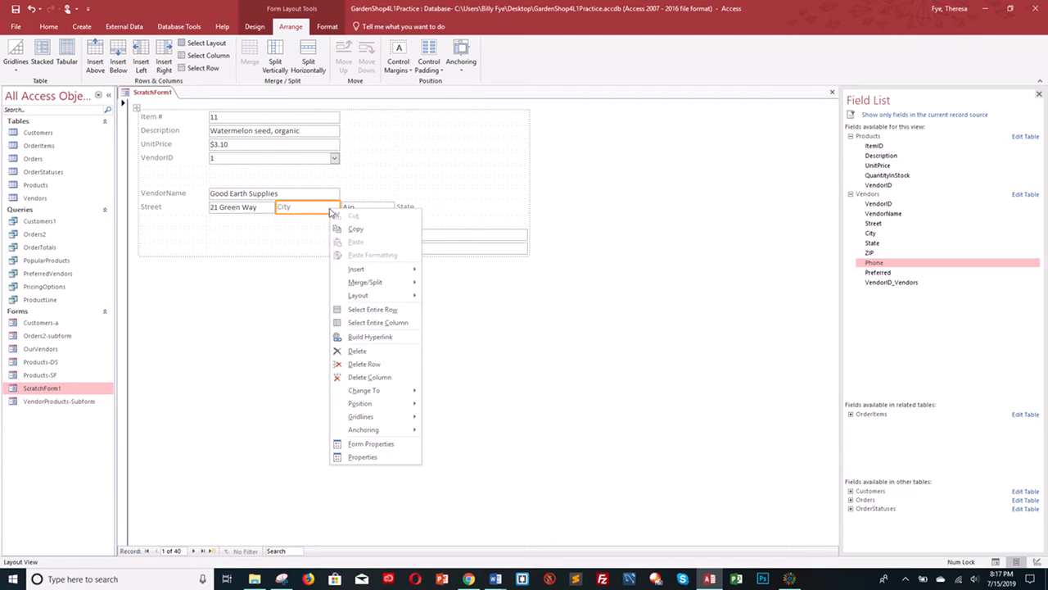
{"action": "left_click", "coordinate": [358, 352]}
{"action": "left_click_drag", "start_coordinate": [358, 206], "coordinate": [312, 208]}
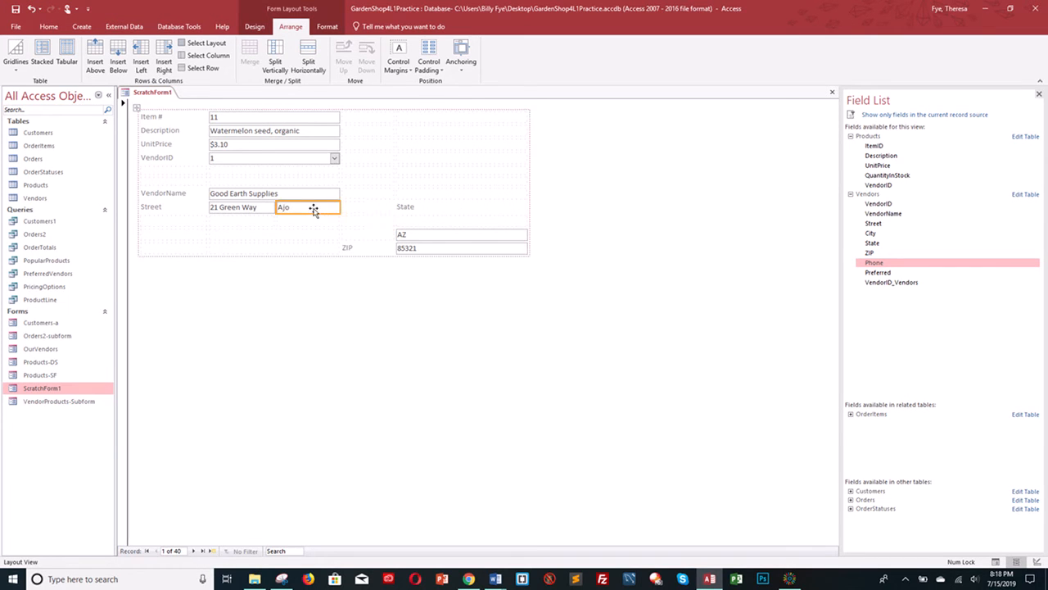
Step: Place the State text box beside the City text box in a slightly narrowed column and delete the State label
{"action": "left_click_drag", "start_coordinate": [410, 239], "coordinate": [375, 208]}
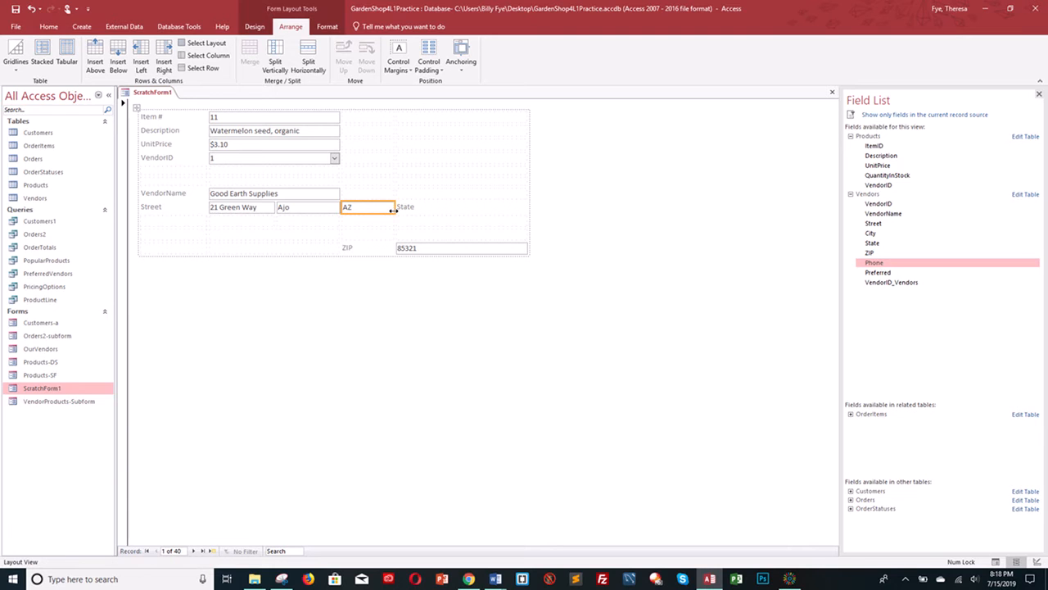
{"action": "left_click_drag", "start_coordinate": [393, 210], "coordinate": [382, 211]}
{"action": "left_click", "coordinate": [402, 210]}
{"action": "right_click", "coordinate": [405, 211]}
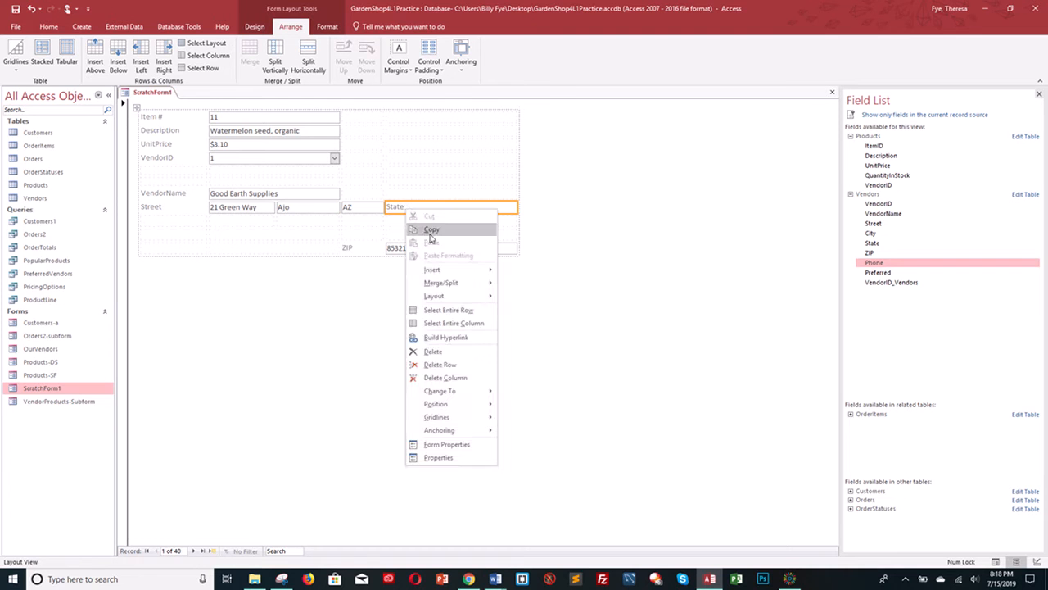
{"action": "left_click", "coordinate": [448, 358]}
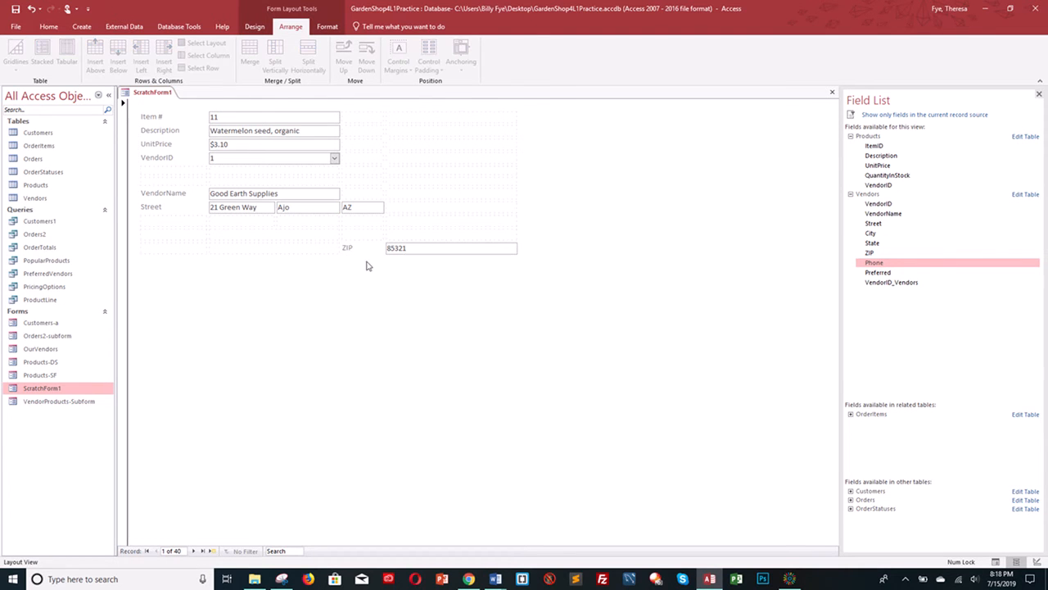
Step: Delete the ZIP label and move the ZIP text box beside the State text box
{"action": "left_click", "coordinate": [365, 250]}
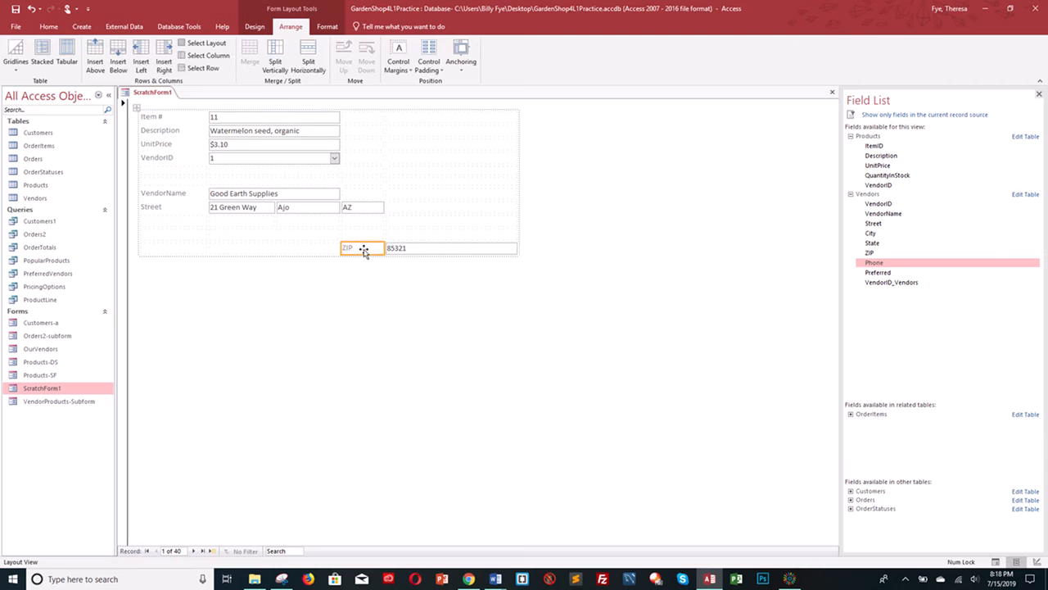
{"action": "right_click", "coordinate": [364, 251]}
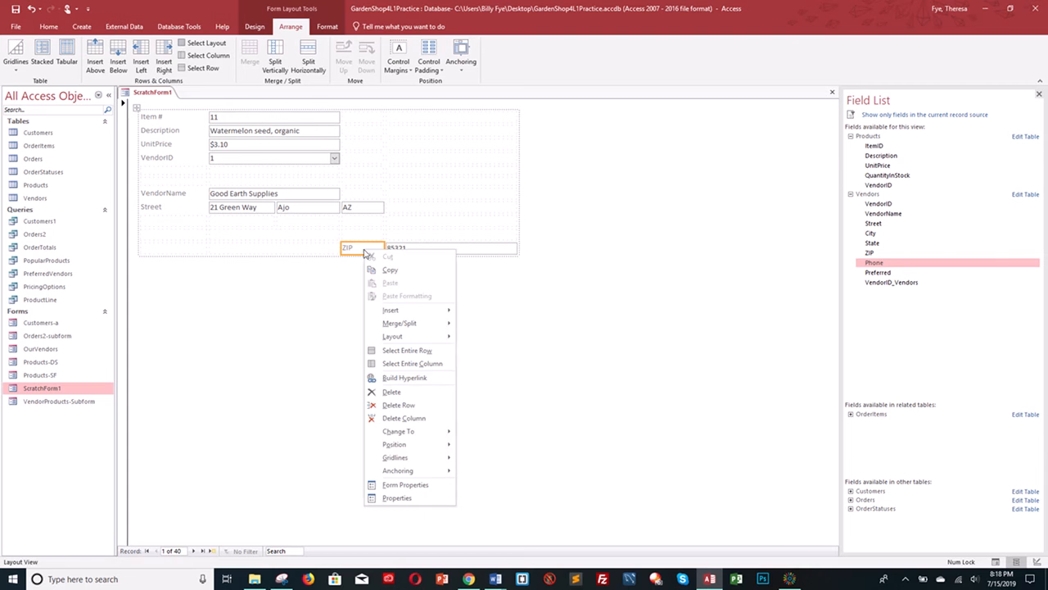
{"action": "left_click", "coordinate": [390, 392]}
{"action": "left_click_drag", "start_coordinate": [435, 254], "coordinate": [427, 213]}
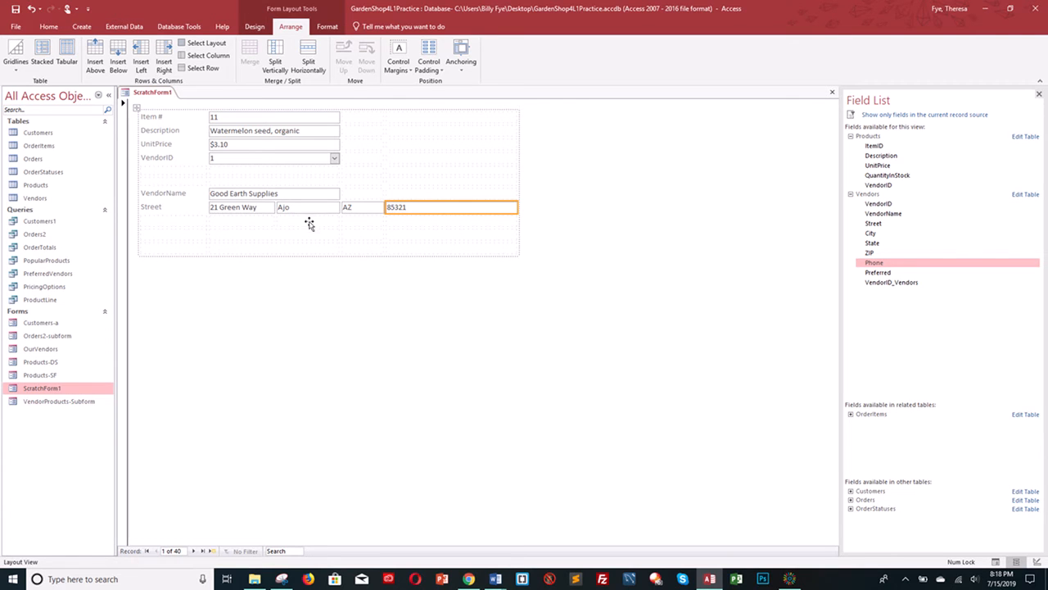
Step: Change the Street label's text to Address and close the Field List
{"action": "left_click", "coordinate": [163, 208]}
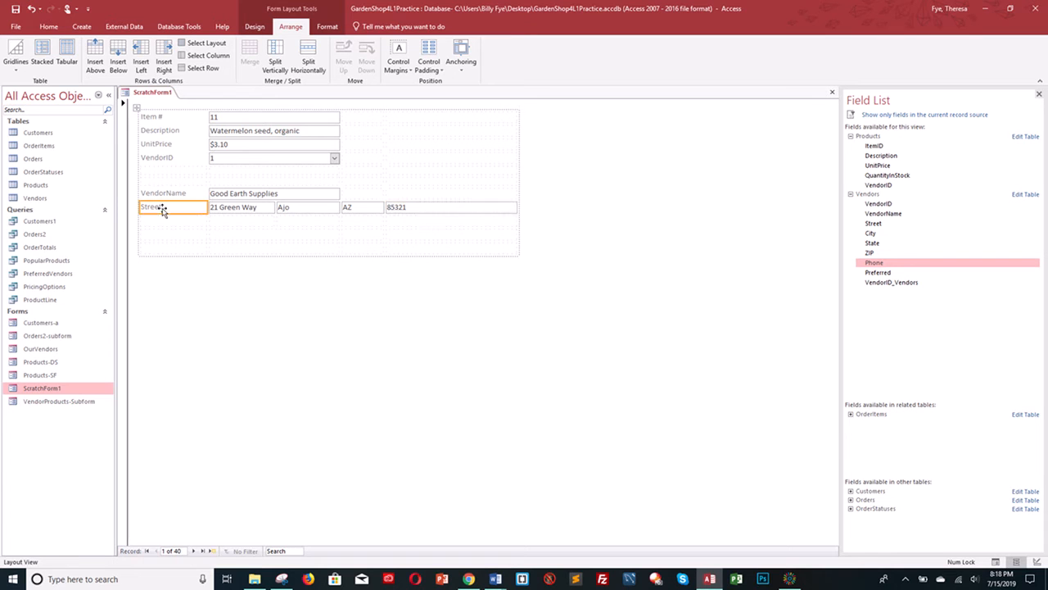
{"action": "left_click_drag", "start_coordinate": [161, 207], "coordinate": [144, 207]}
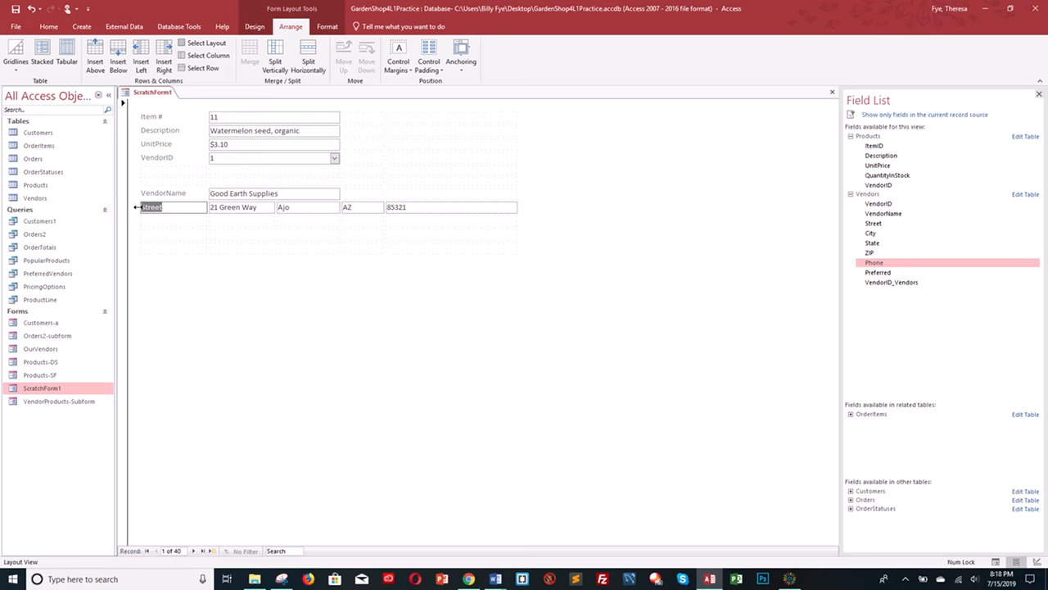
{"action": "key", "text": "Delete"}
{"action": "left_click", "coordinate": [1038, 95]}
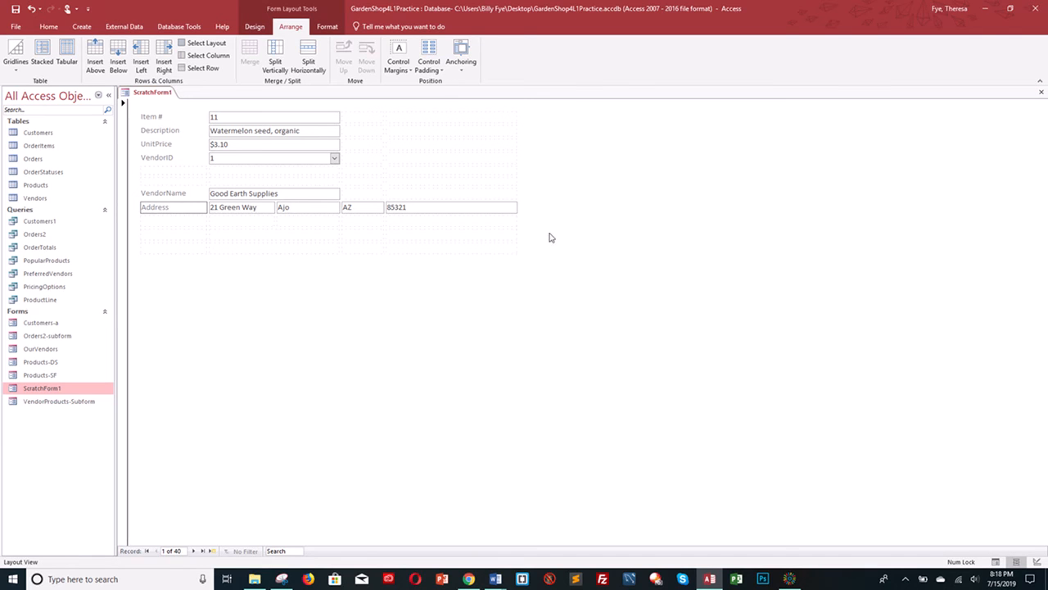
Step: Delete the bottommost empty row of the form layout
{"action": "left_click", "coordinate": [232, 247]}
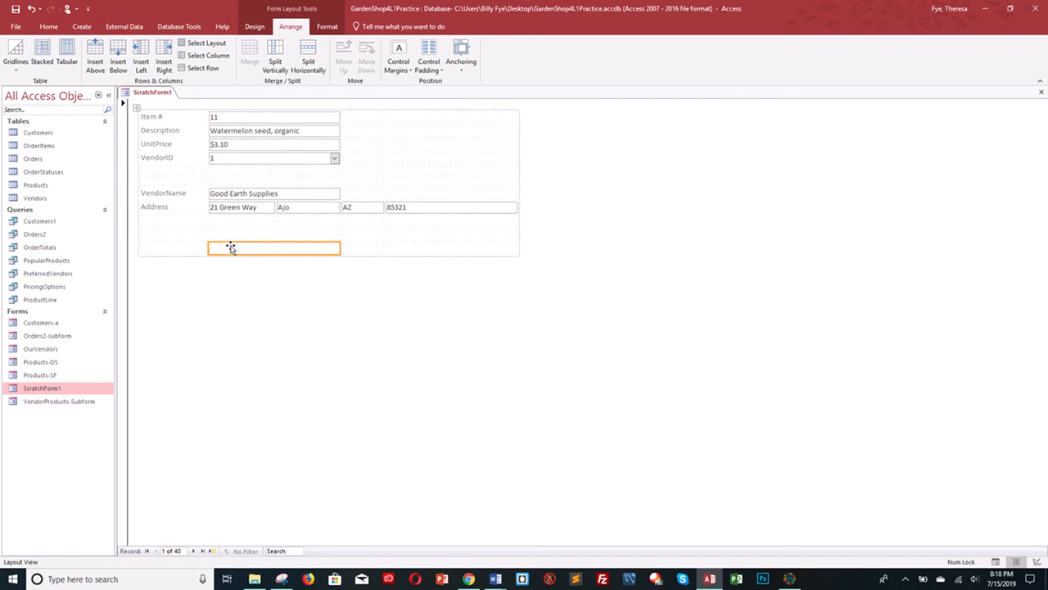
{"action": "left_click", "coordinate": [181, 249]}
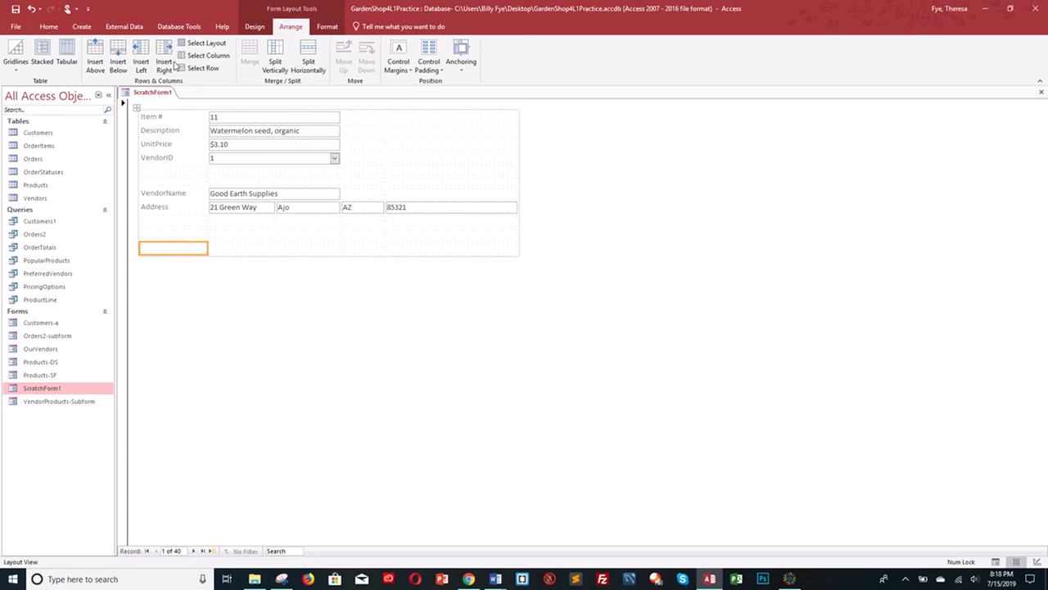
{"action": "left_click", "coordinate": [156, 96]}
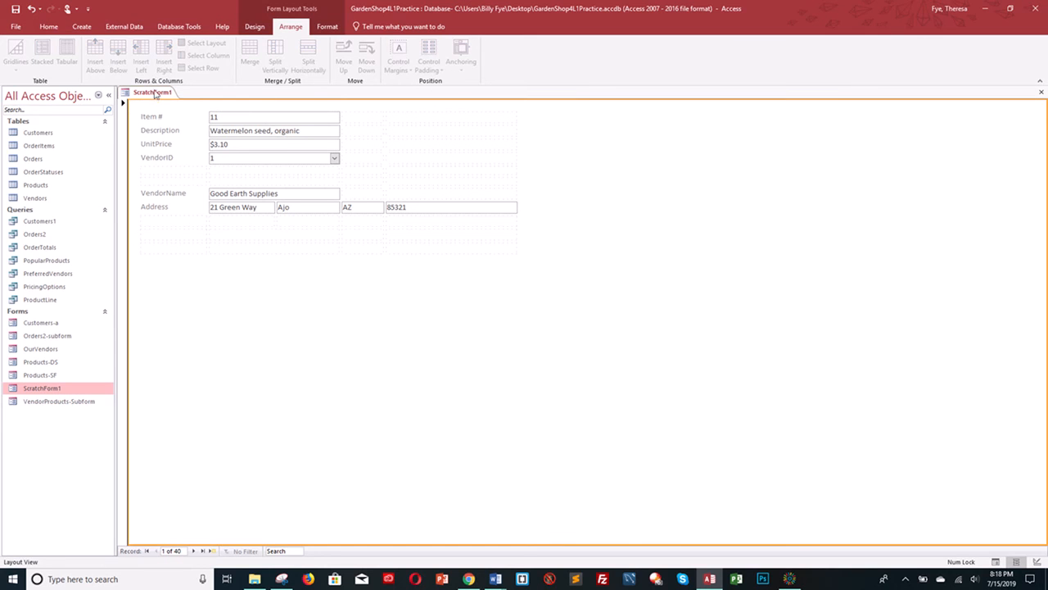
{"action": "left_click", "coordinate": [164, 248]}
{"action": "left_click", "coordinate": [202, 68]}
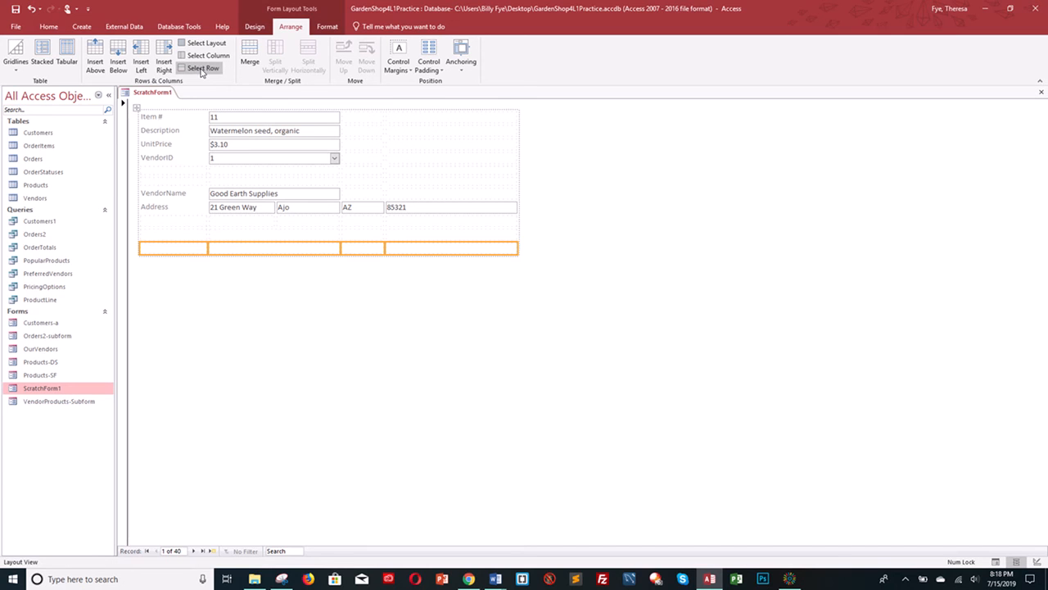
{"action": "right_click", "coordinate": [198, 253]}
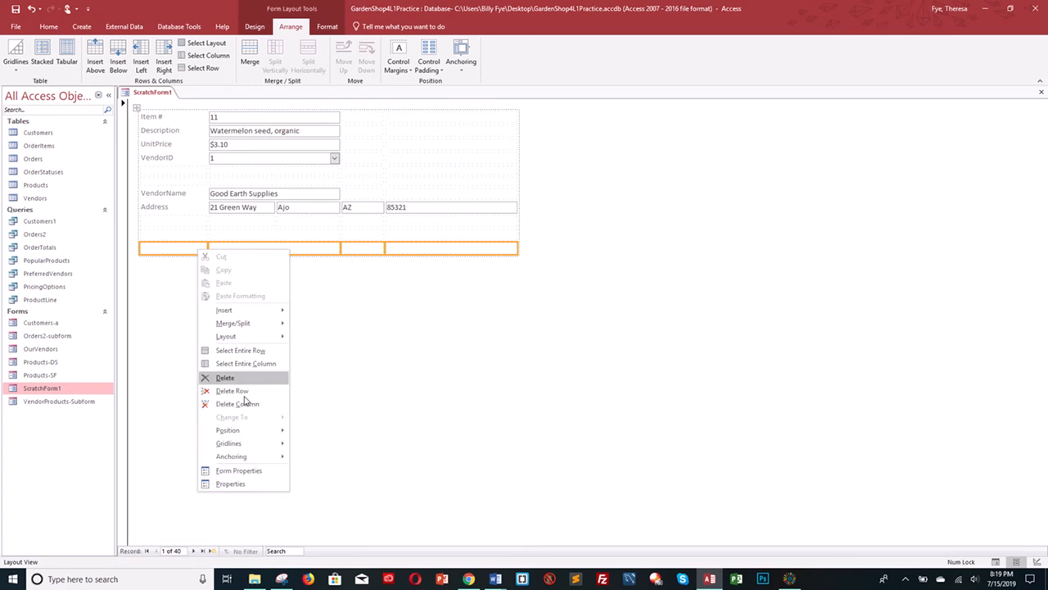
{"action": "left_click", "coordinate": [240, 393]}
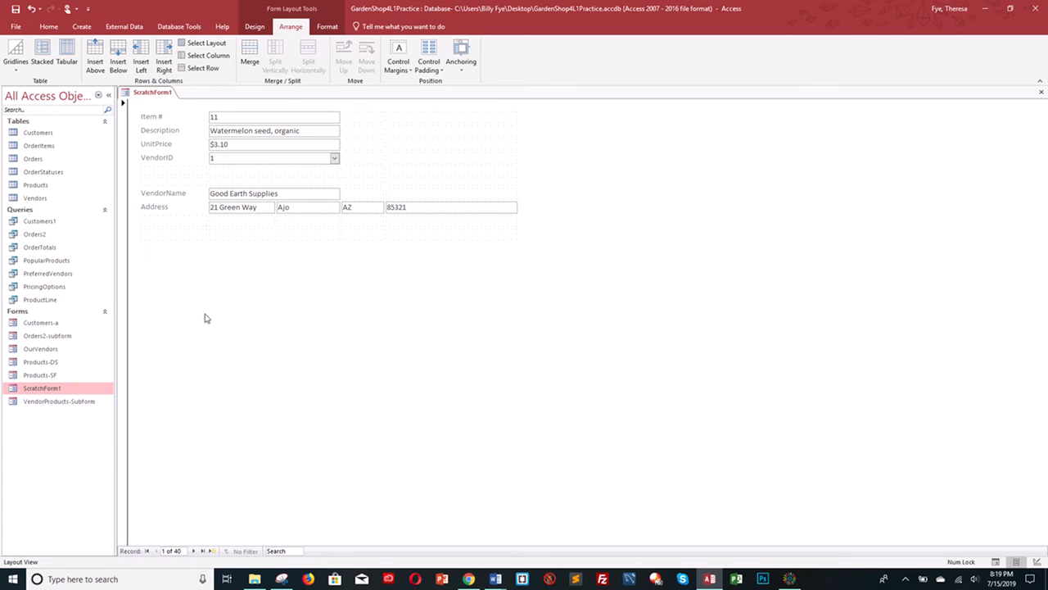
Step: Delete the two remaining empty rows below the Address row of the form layout
{"action": "left_click", "coordinate": [205, 235]}
{"action": "right_click", "coordinate": [205, 235]}
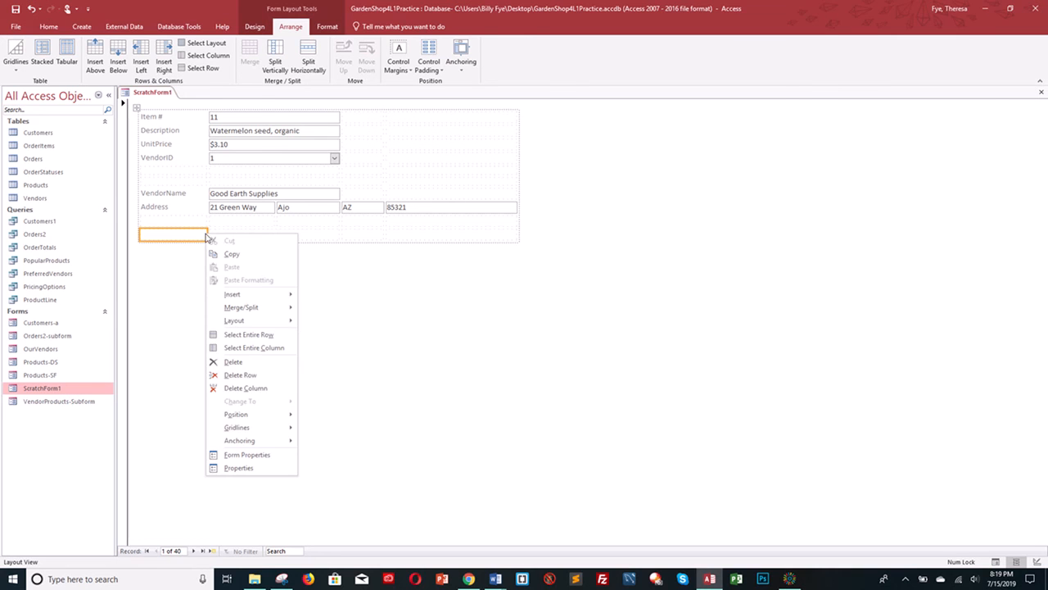
{"action": "left_click", "coordinate": [235, 376]}
{"action": "left_click", "coordinate": [181, 221]}
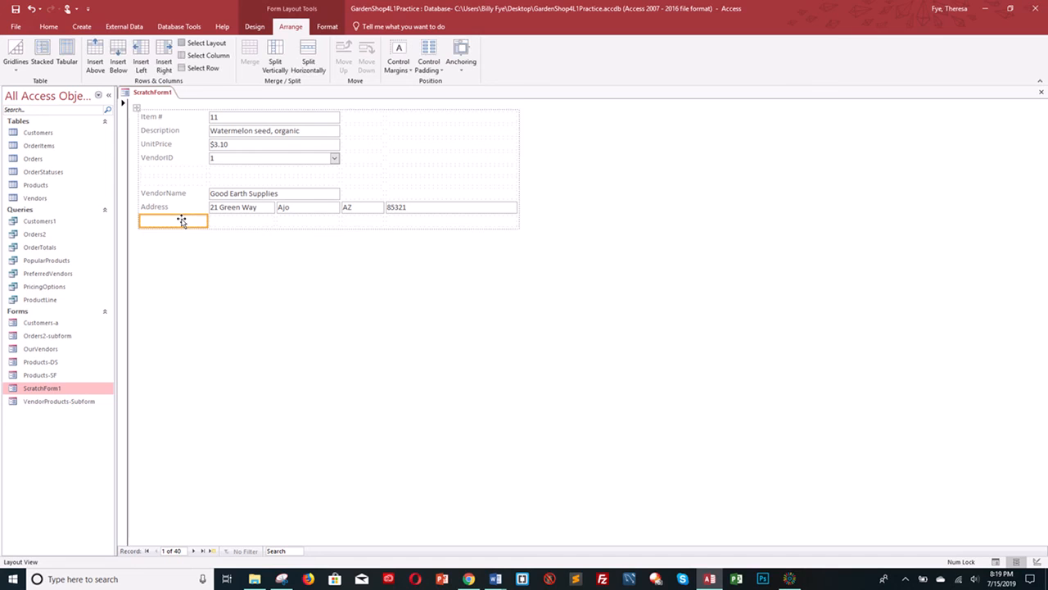
{"action": "right_click", "coordinate": [182, 220]}
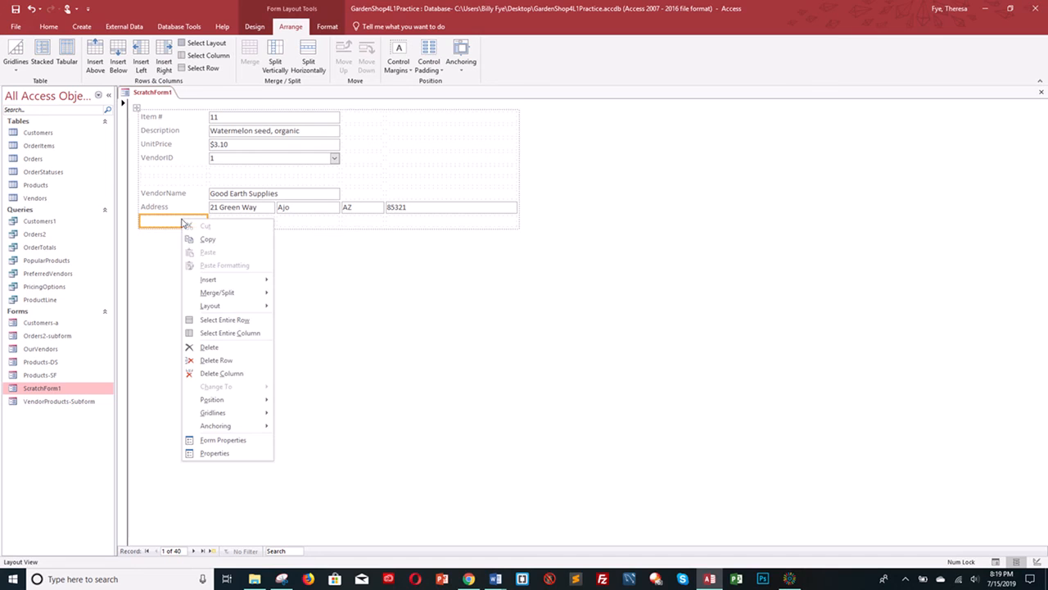
{"action": "left_click", "coordinate": [219, 373]}
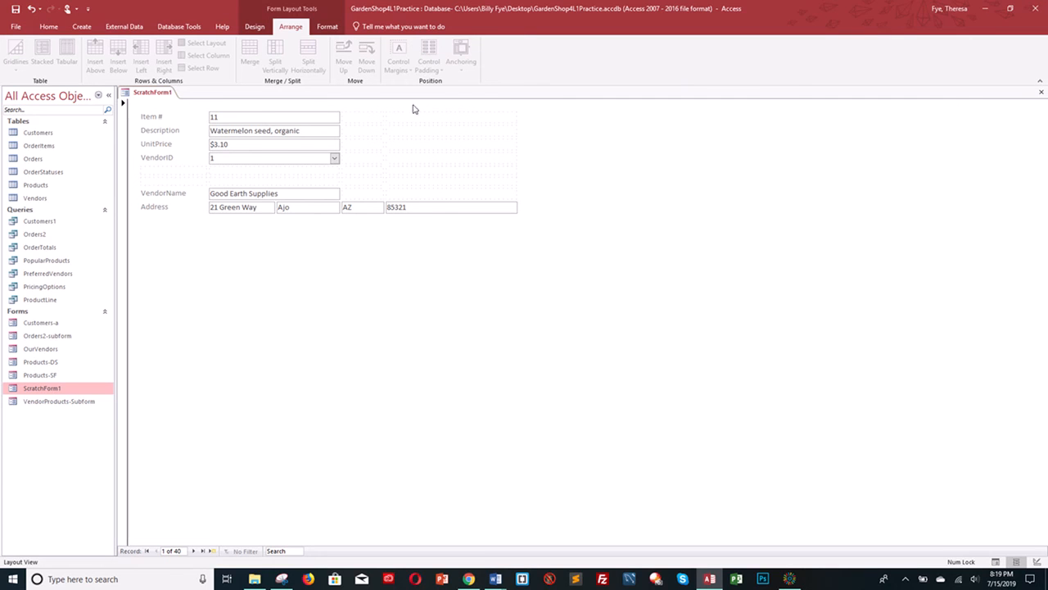
Step: Save the changes to ScratchForm1 and close the form
{"action": "right_click", "coordinate": [159, 93]}
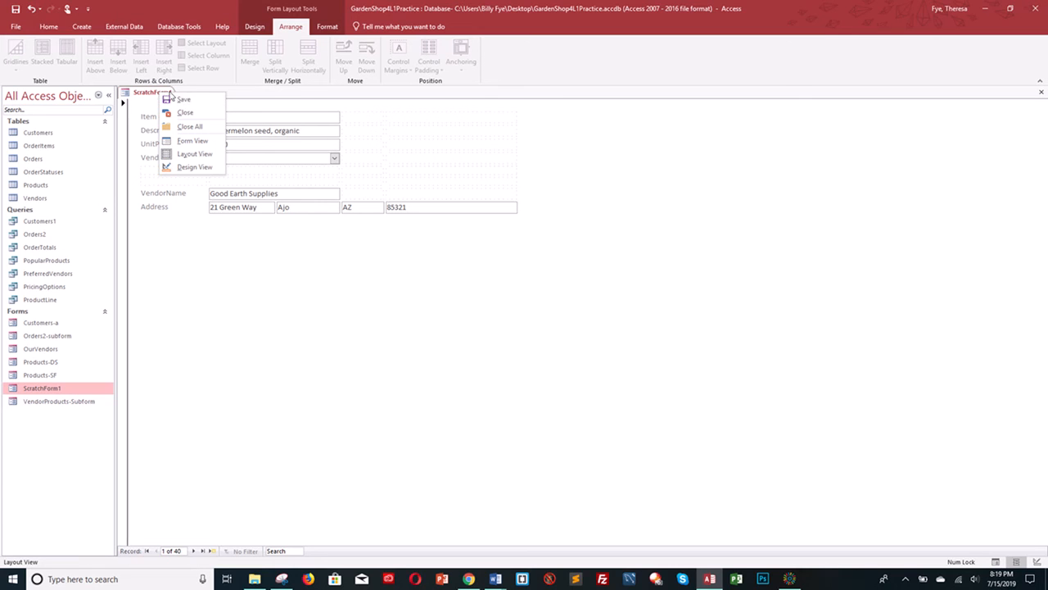
{"action": "left_click", "coordinate": [179, 102]}
{"action": "right_click", "coordinate": [167, 93]}
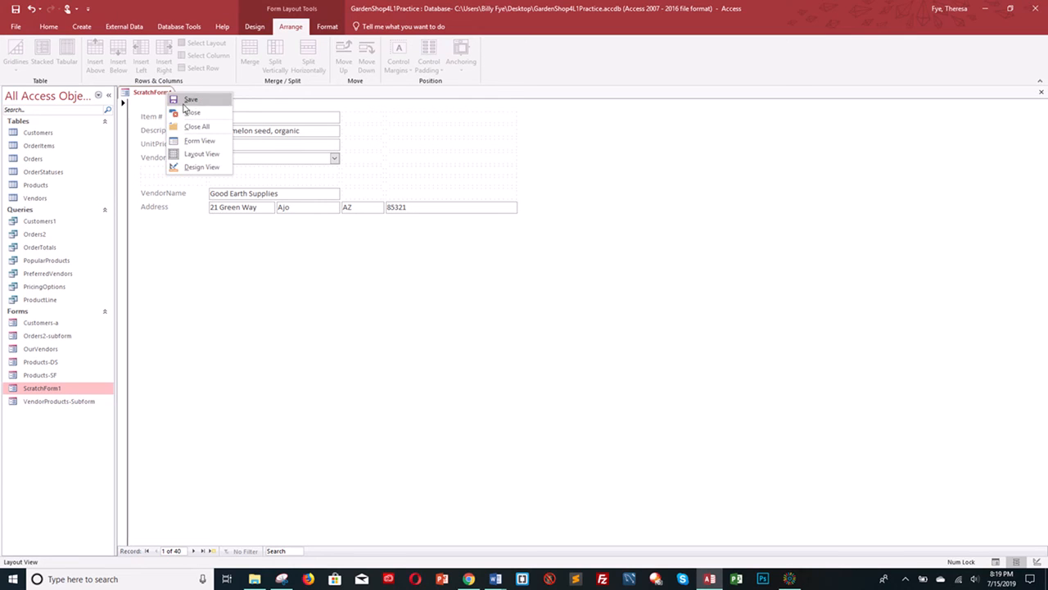
{"action": "left_click", "coordinate": [190, 113]}
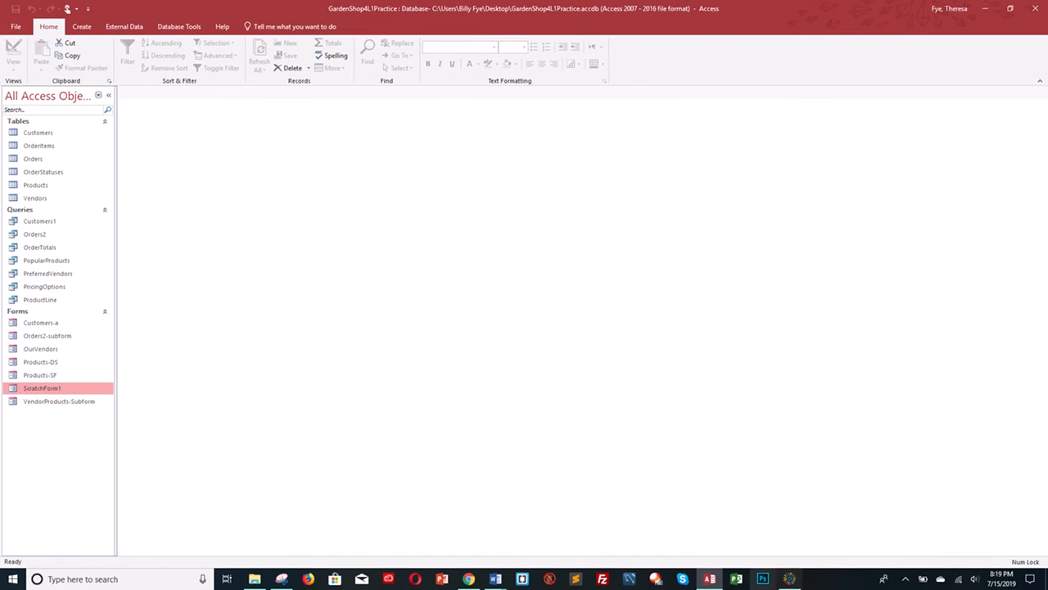
{"action": "left_click", "coordinate": [788, 580]}
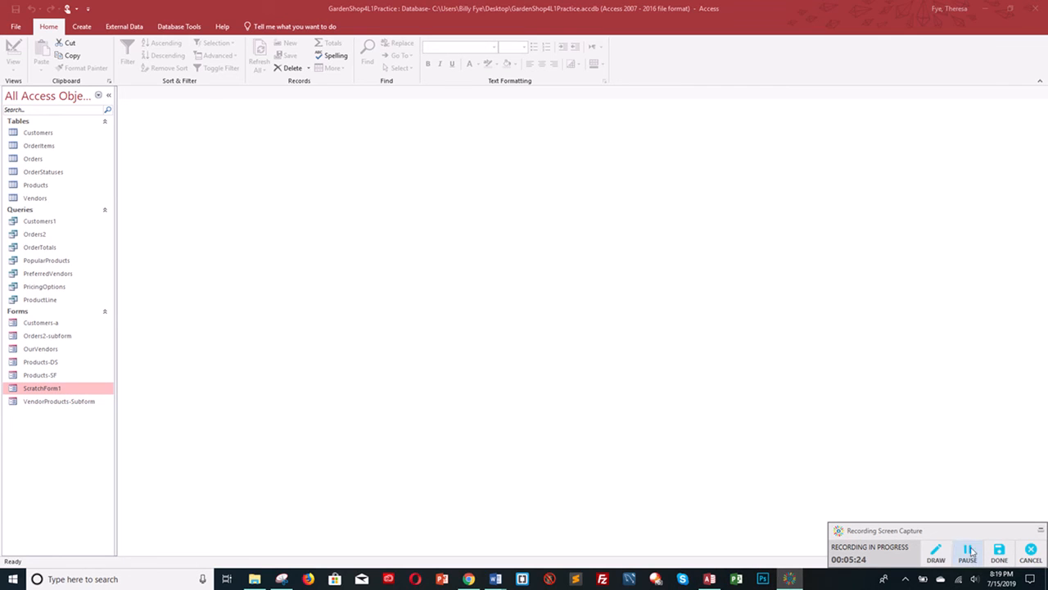